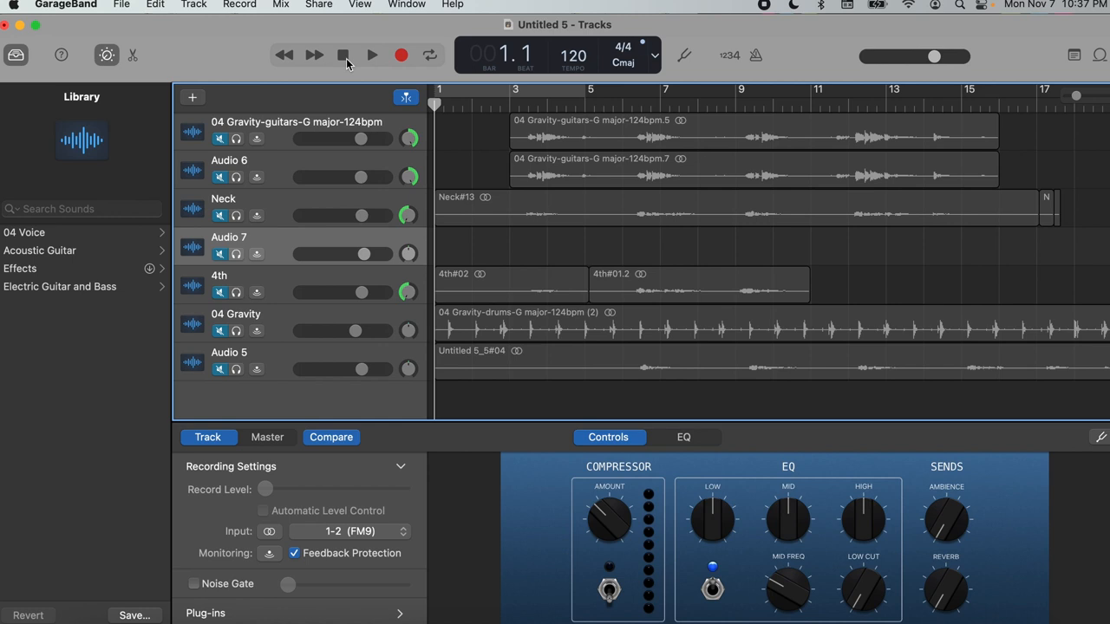
Step: Unmute the 04 Gravity-guitars and Neck tracks and select the Neck track
{"action": "left_click", "coordinate": [219, 140]}
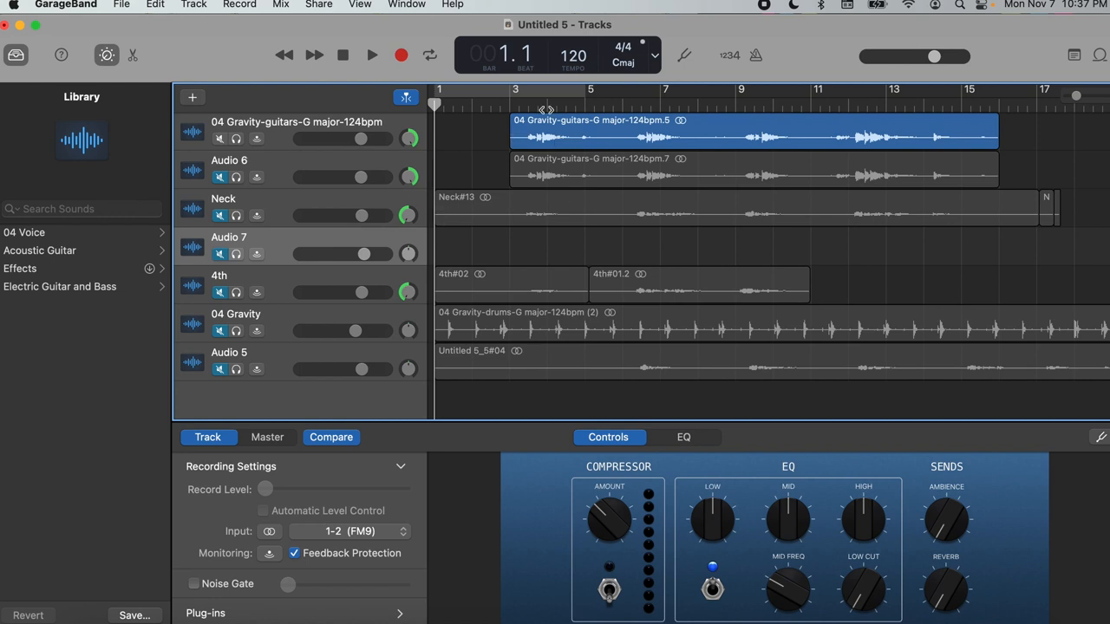
{"action": "left_click", "coordinate": [221, 216]}
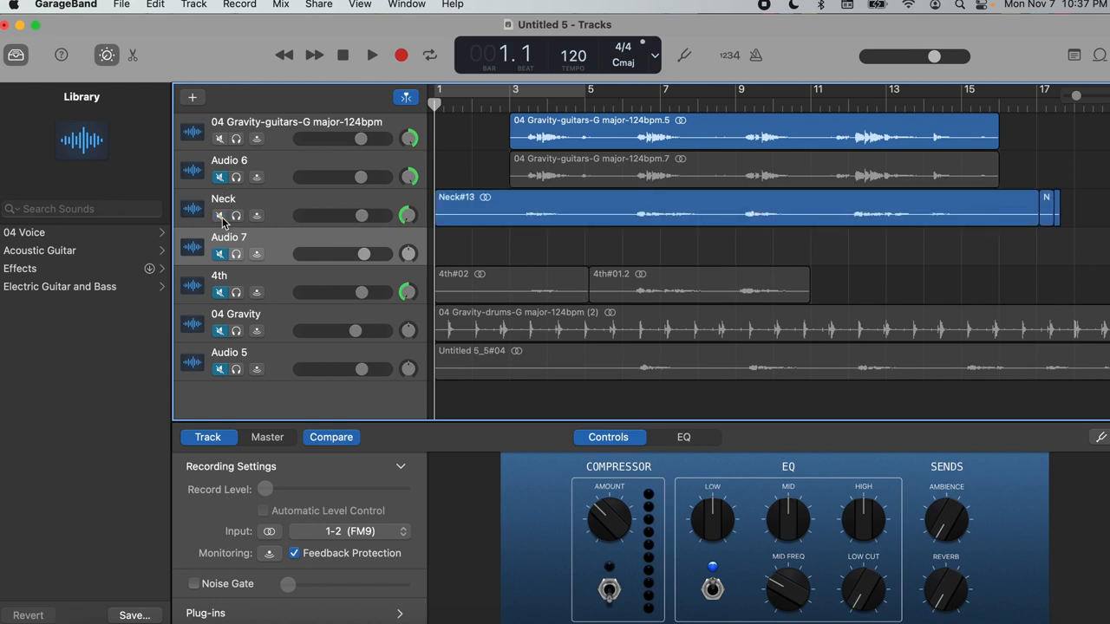
{"action": "left_click", "coordinate": [291, 214]}
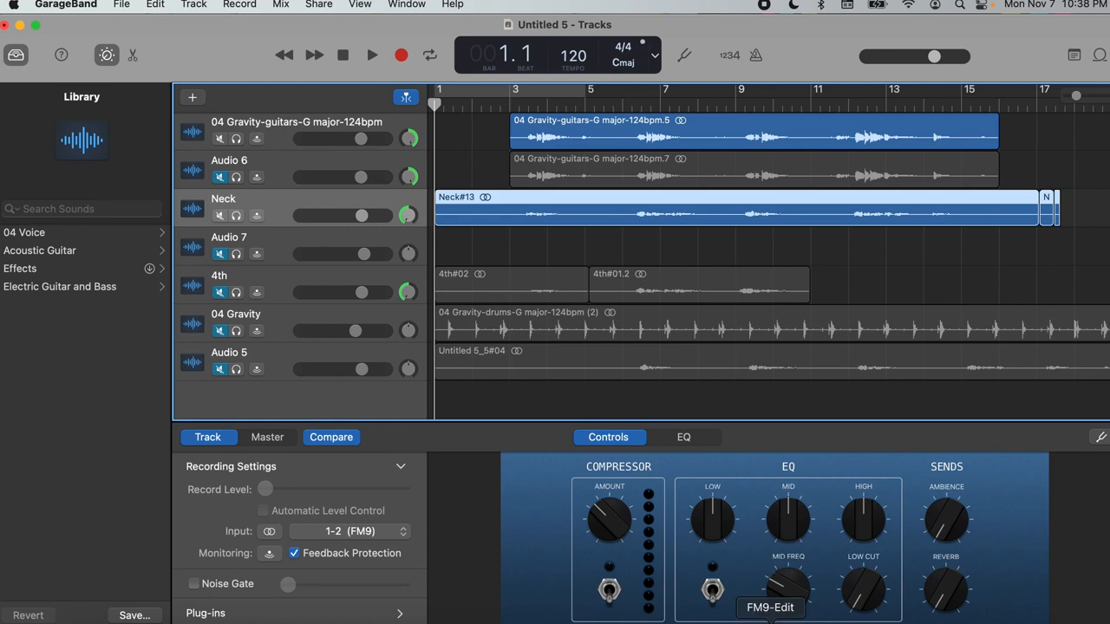
Step: Switch to FM9-Edit and inspect the Gravity preset's Amp 1, Amp 2, Cab and South Church reverb blocks
{"action": "left_click", "coordinate": [770, 620]}
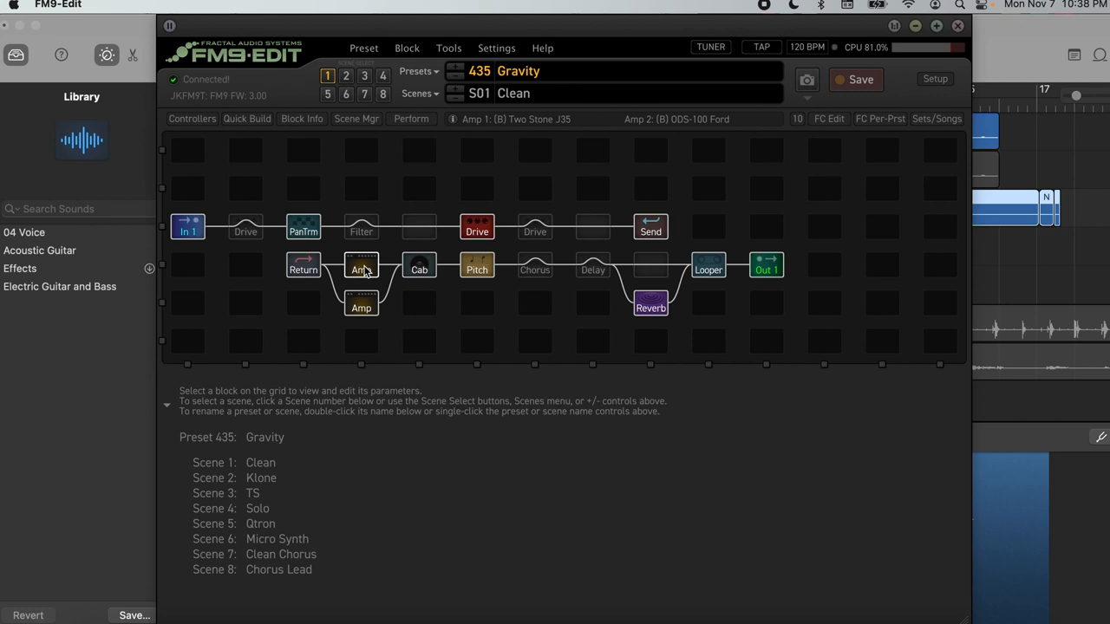
{"action": "left_click", "coordinate": [364, 272]}
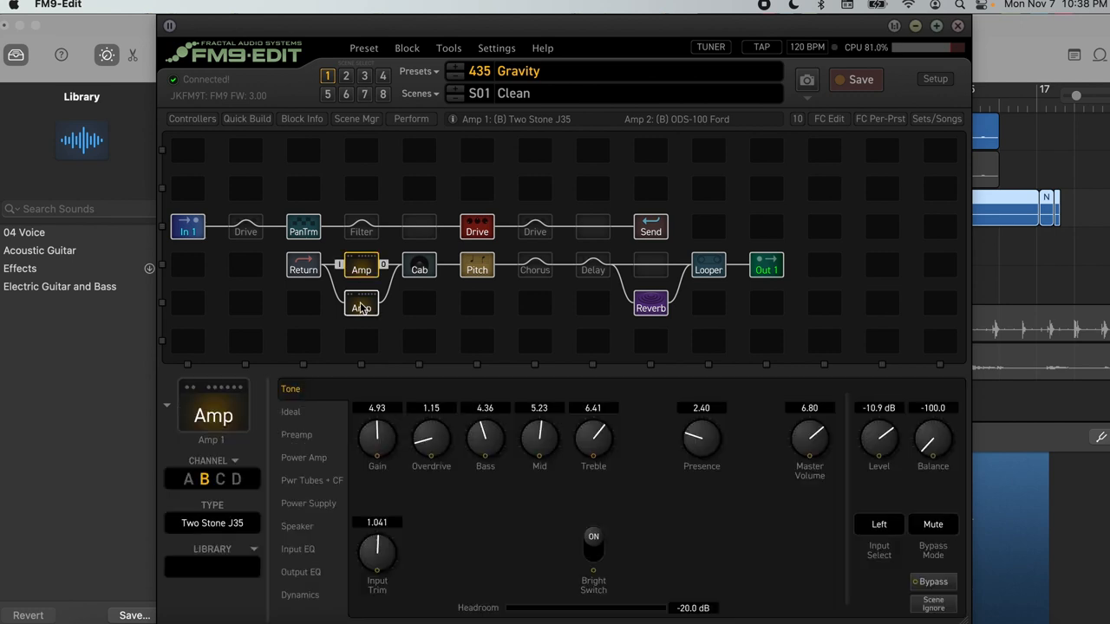
{"action": "left_click", "coordinate": [362, 309]}
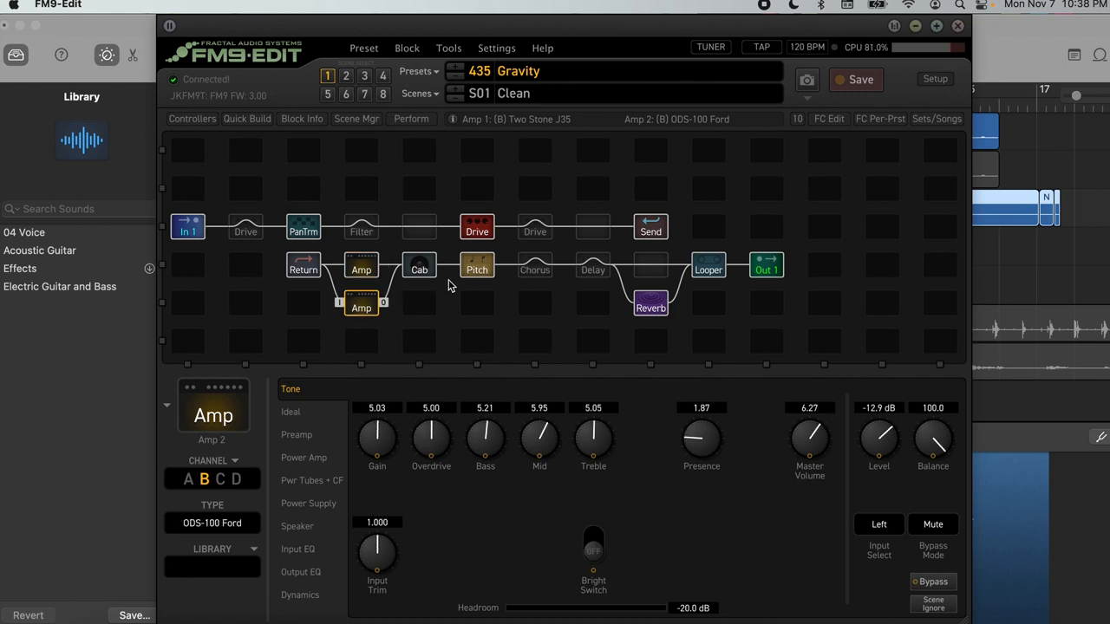
{"action": "left_click", "coordinate": [424, 270]}
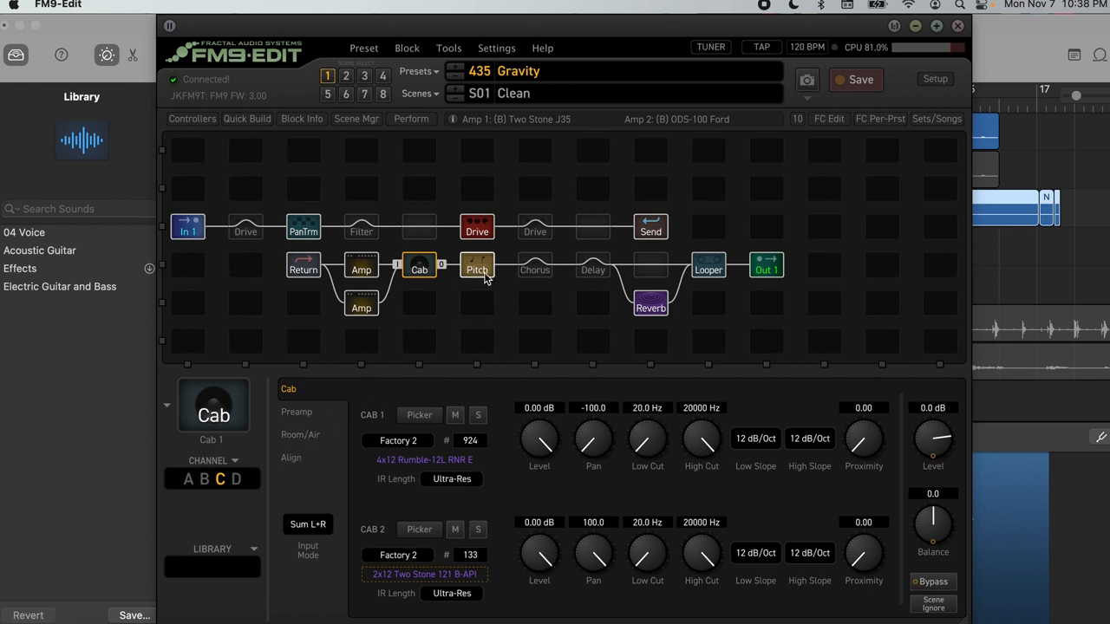
{"action": "left_click", "coordinate": [656, 312]}
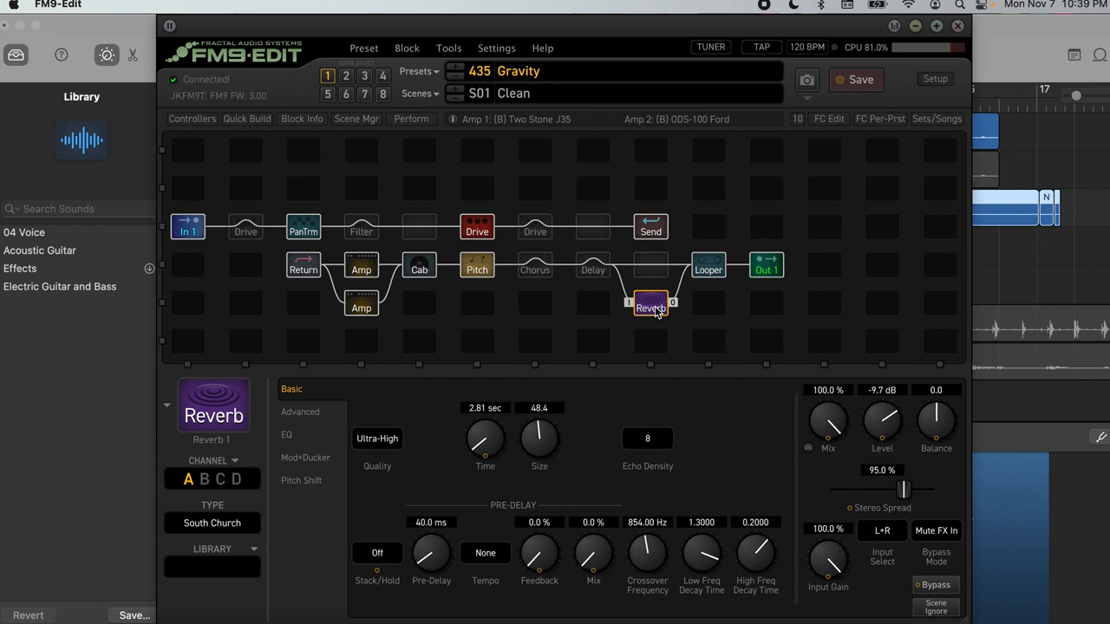
Step: Inspect the Harmonic Trem tremolo block and the active T808 OD drive block
{"action": "left_click", "coordinate": [303, 229]}
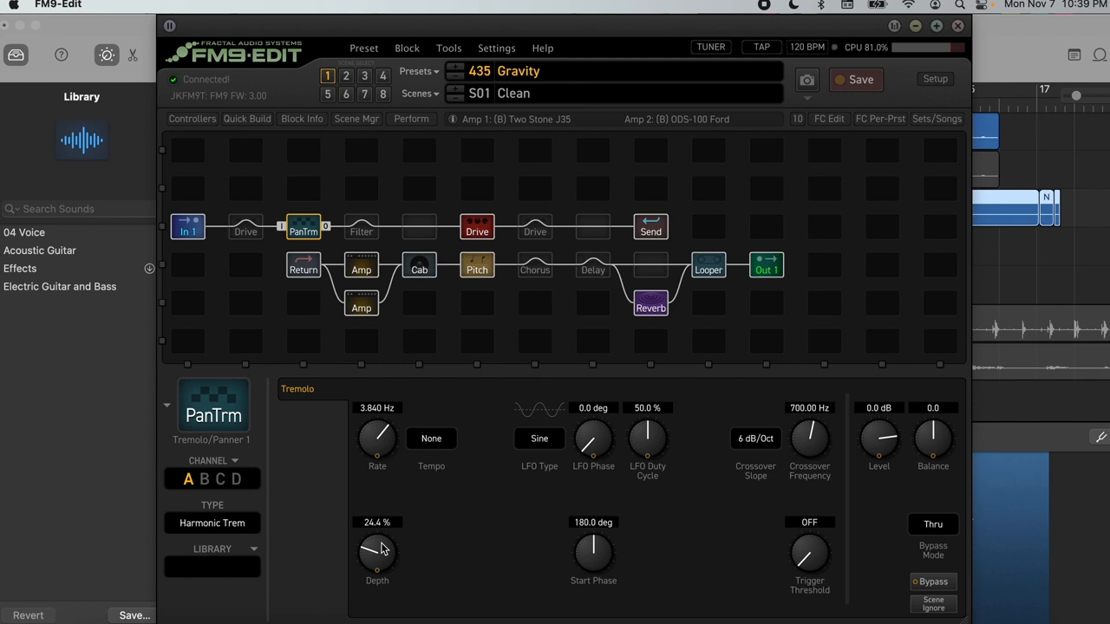
{"action": "left_click", "coordinate": [473, 238]}
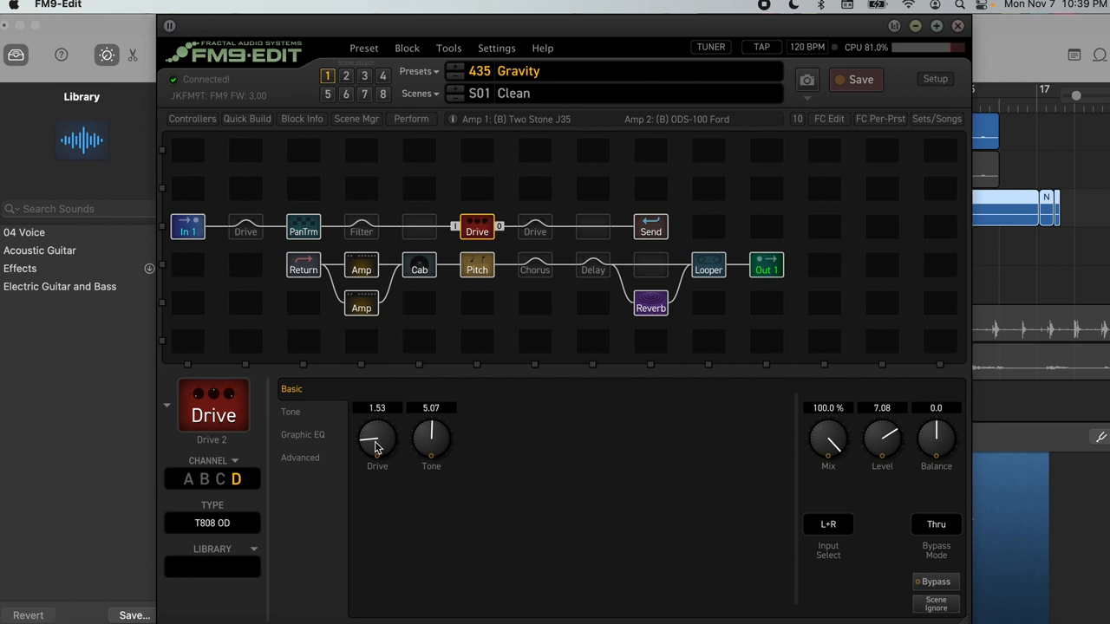
Step: Inspect the Blues OD drive, T808 OD drive and Dual Detune pitch blocks, then bring GarageBand forward
{"action": "left_click", "coordinate": [537, 236]}
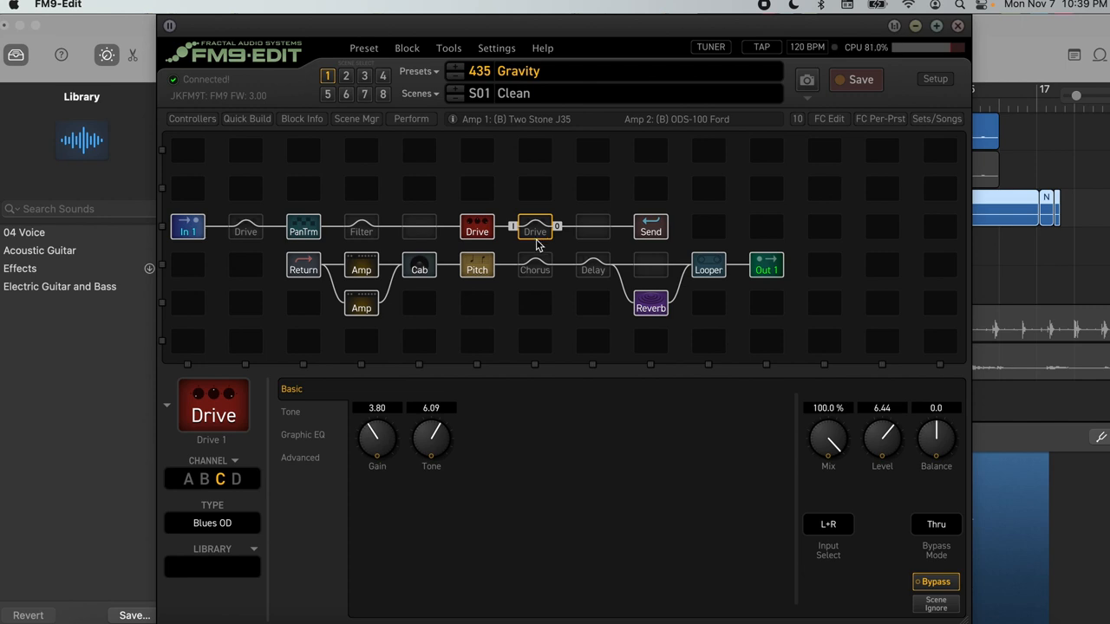
{"action": "left_click", "coordinate": [468, 228]}
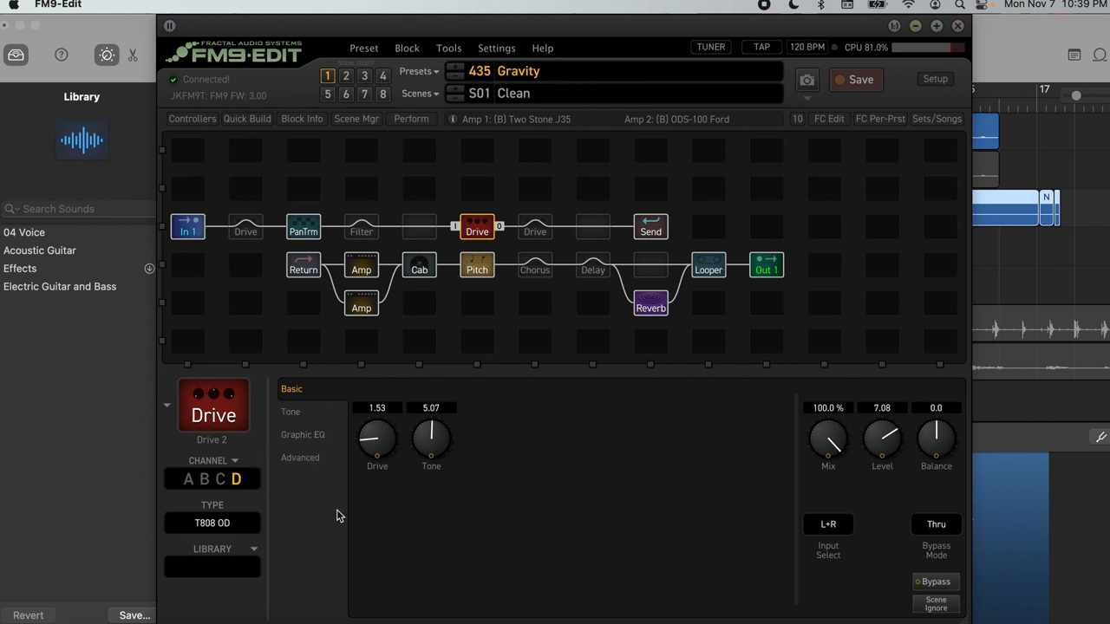
{"action": "left_click", "coordinate": [482, 272]}
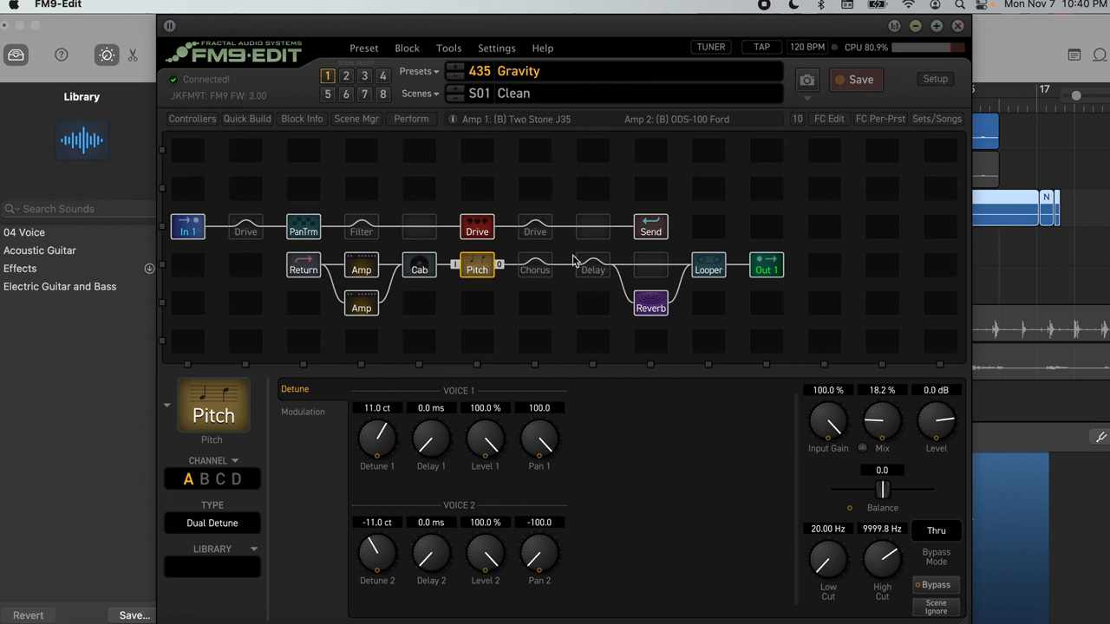
{"action": "left_click", "coordinate": [47, 369]}
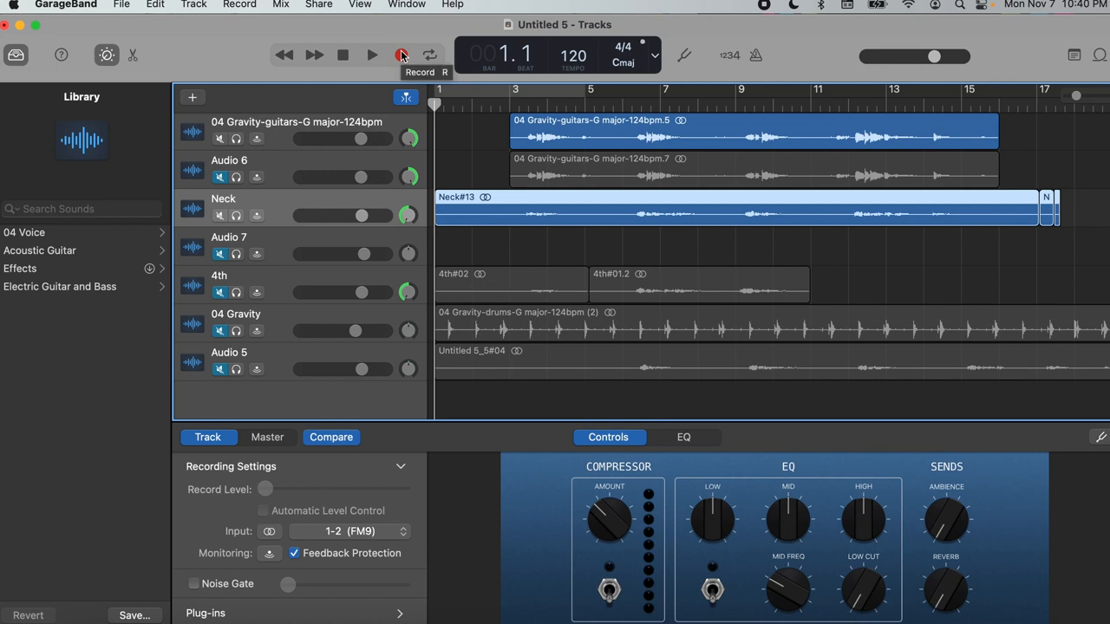
Step: Record a guitar take from the FM9 onto the Neck track up to bar 17
{"action": "left_click", "coordinate": [402, 55]}
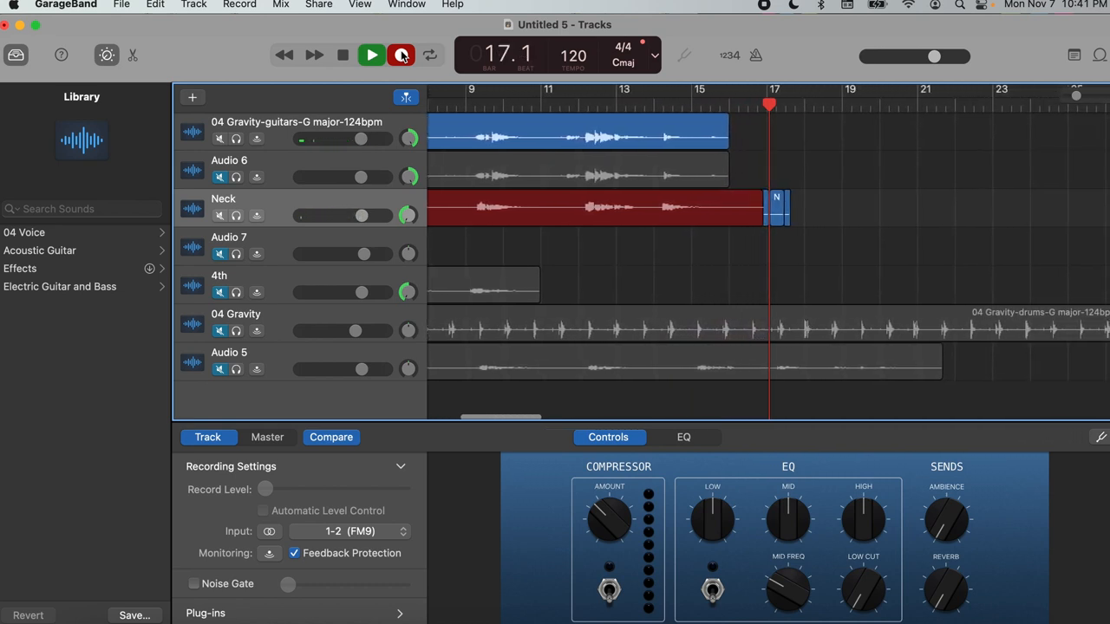
Step: Stop the Neck take, mute Neck, unmute the 4th track and return to the song start
{"action": "left_click", "coordinate": [371, 54]}
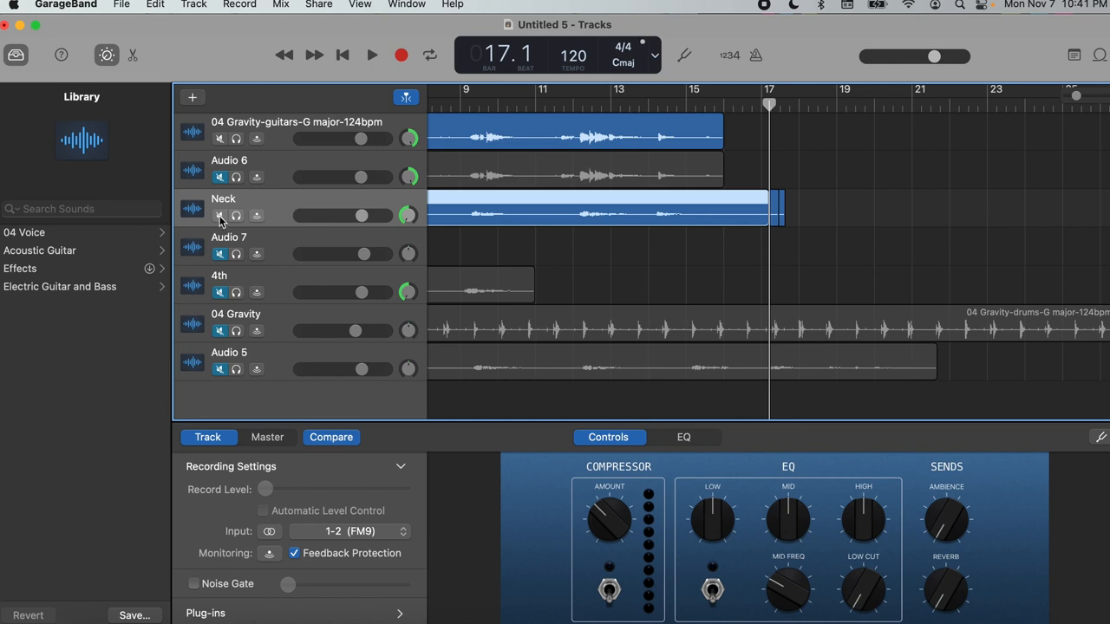
{"action": "left_click", "coordinate": [220, 215]}
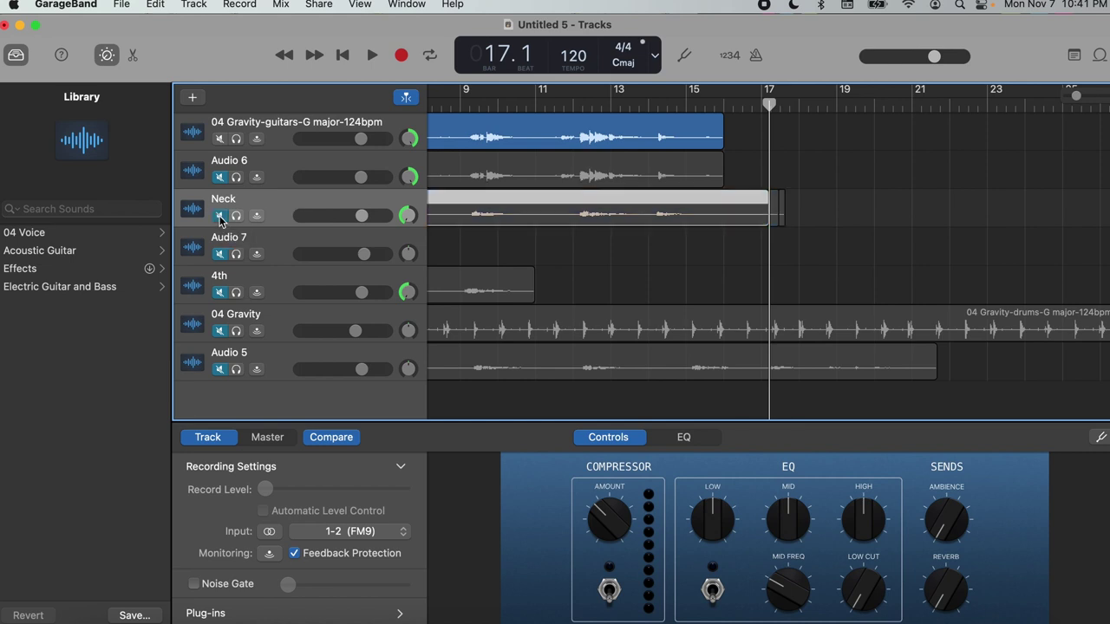
{"action": "left_click", "coordinate": [219, 299]}
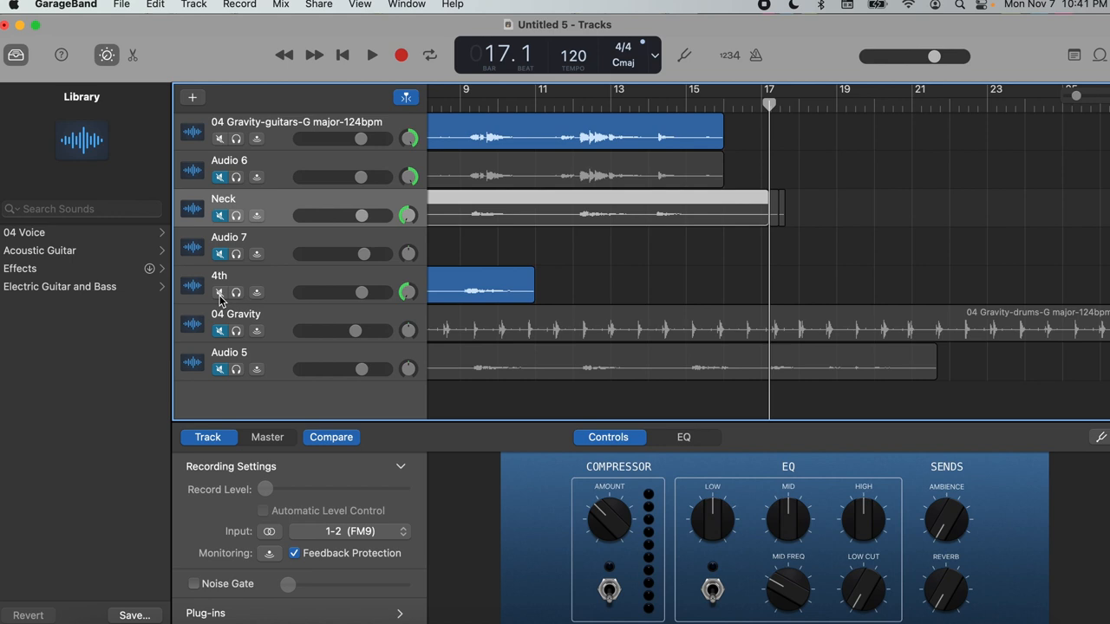
{"action": "scroll", "coordinate": [322, 274], "scroll_direction": "left", "scroll_amount": 5}
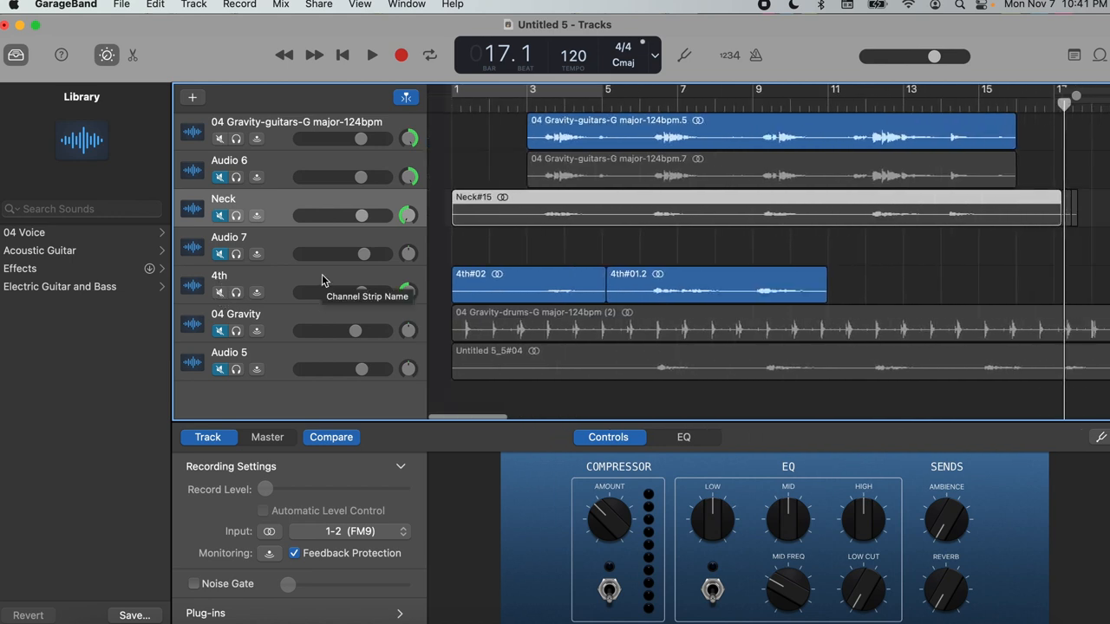
{"action": "left_click", "coordinate": [344, 56]}
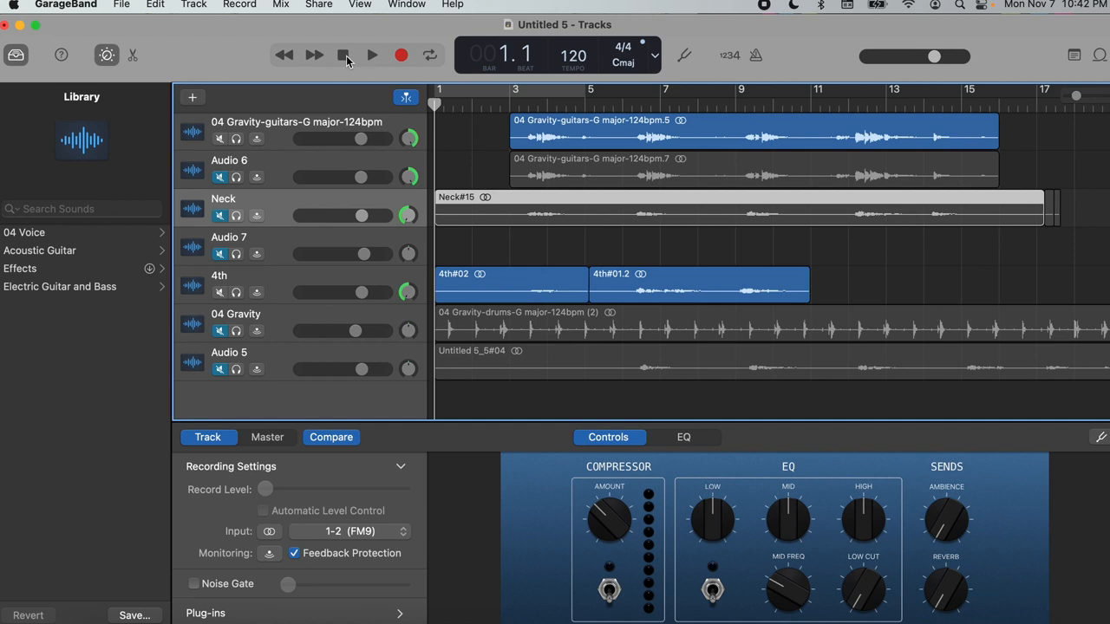
Step: Record a new FM9 guitar take onto the 4th track up to bar 17
{"action": "key", "text": "Down"}
{"action": "key", "text": "Down"}
{"action": "left_click", "coordinate": [401, 56]}
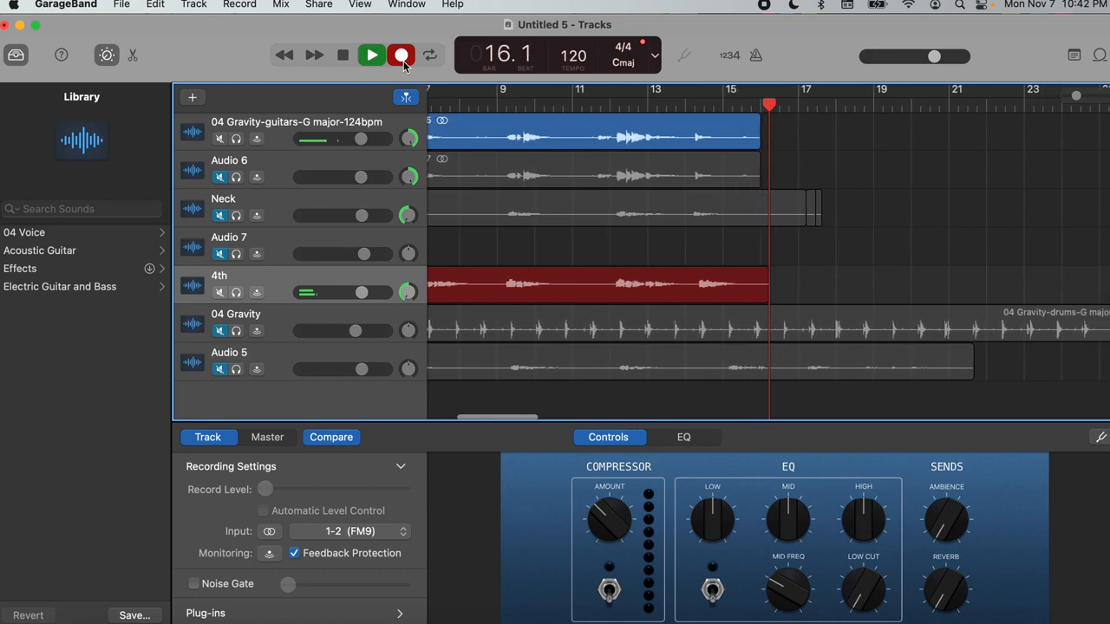
{"action": "left_click", "coordinate": [344, 55]}
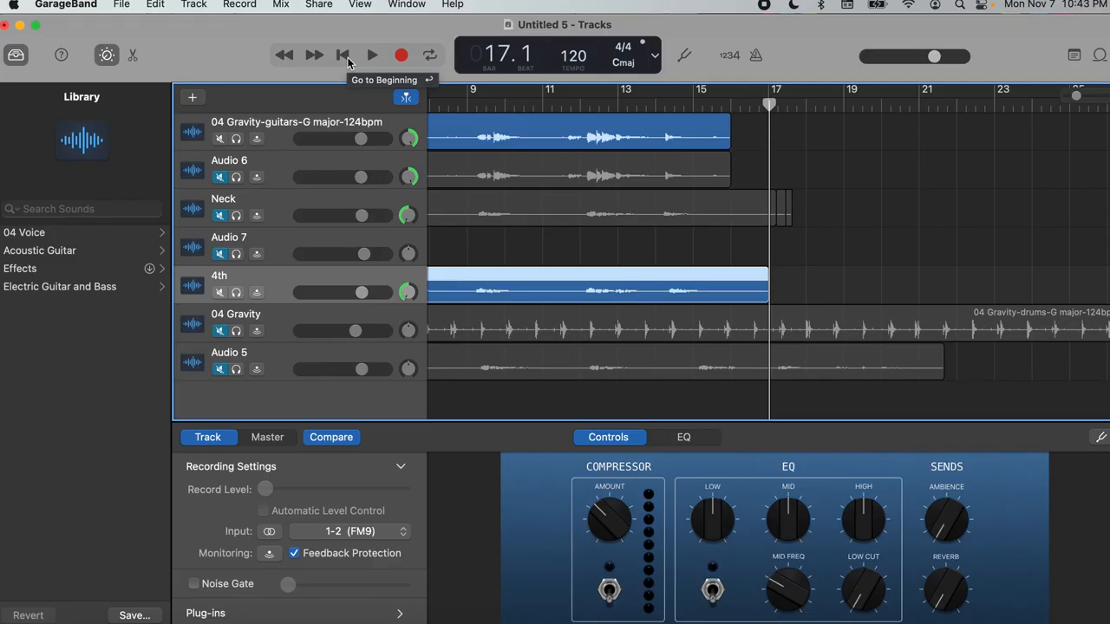